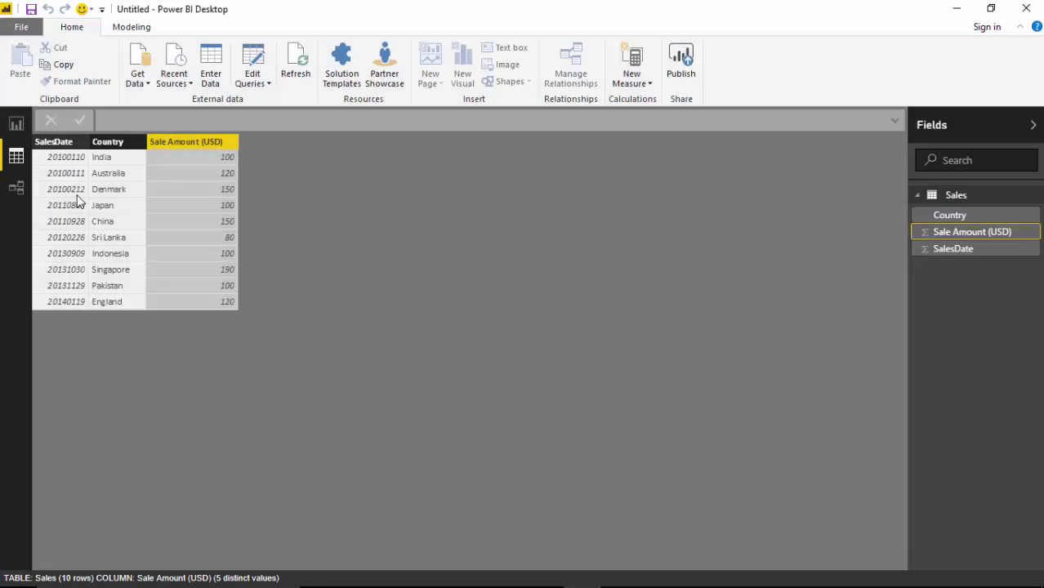
- Select the SalesDate column, then search Chrome for 'mid function dax'
mouse_move(285, 575)
click(54, 142)
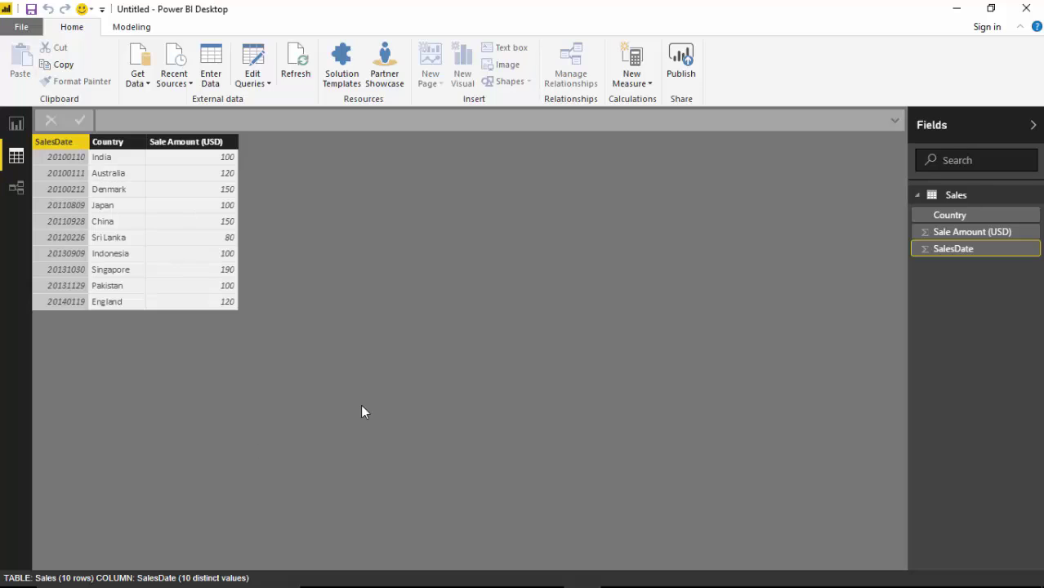
mouse_move(326, 584)
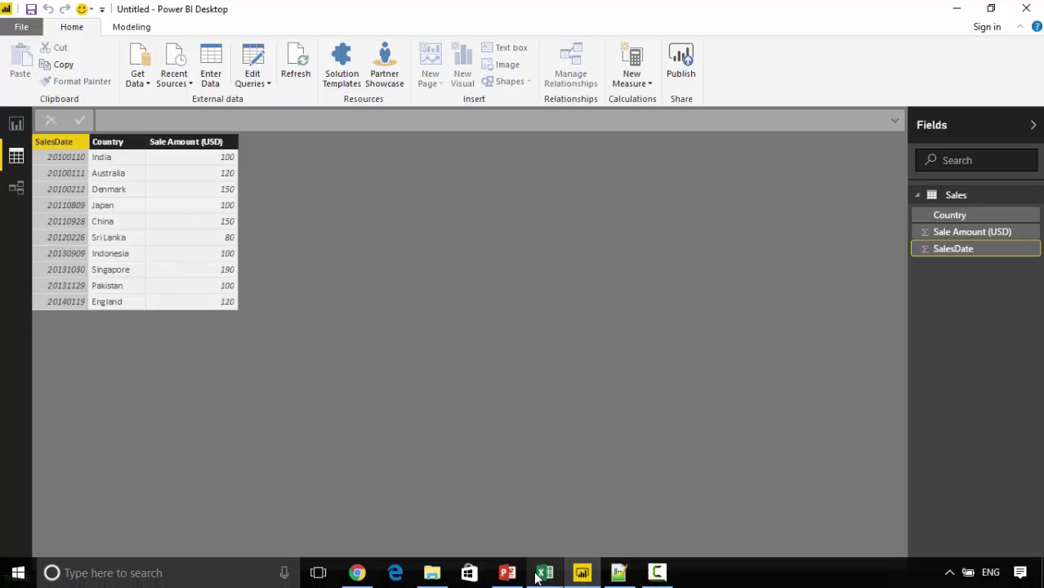
click(357, 573)
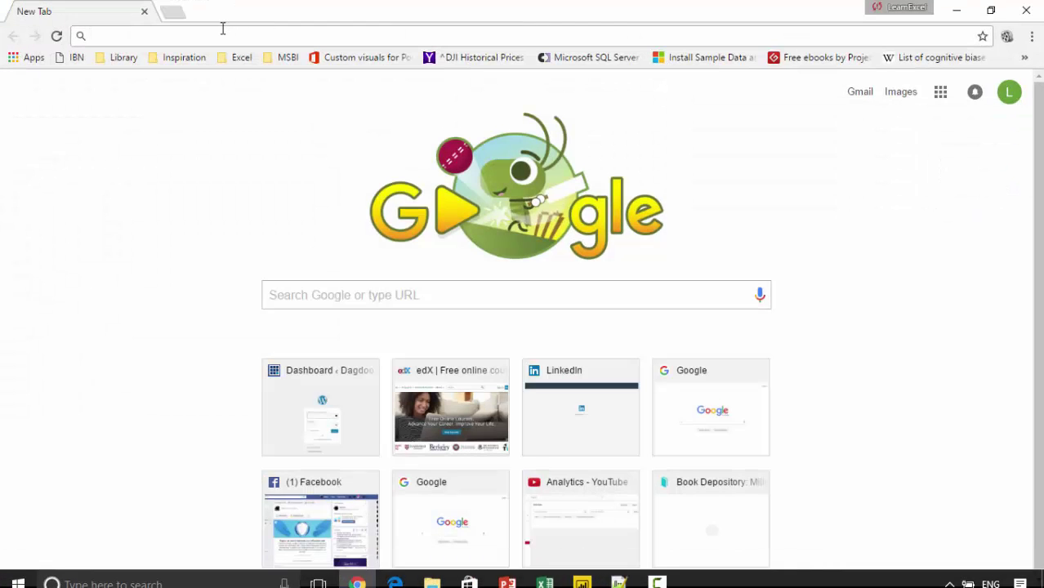
click(222, 28)
text(mi)
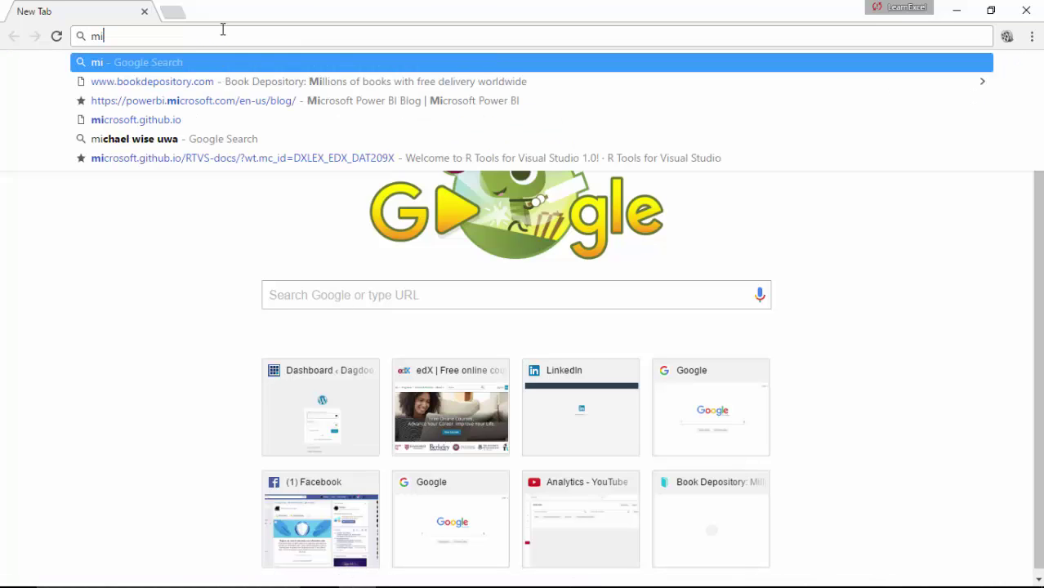
text(d function dax)
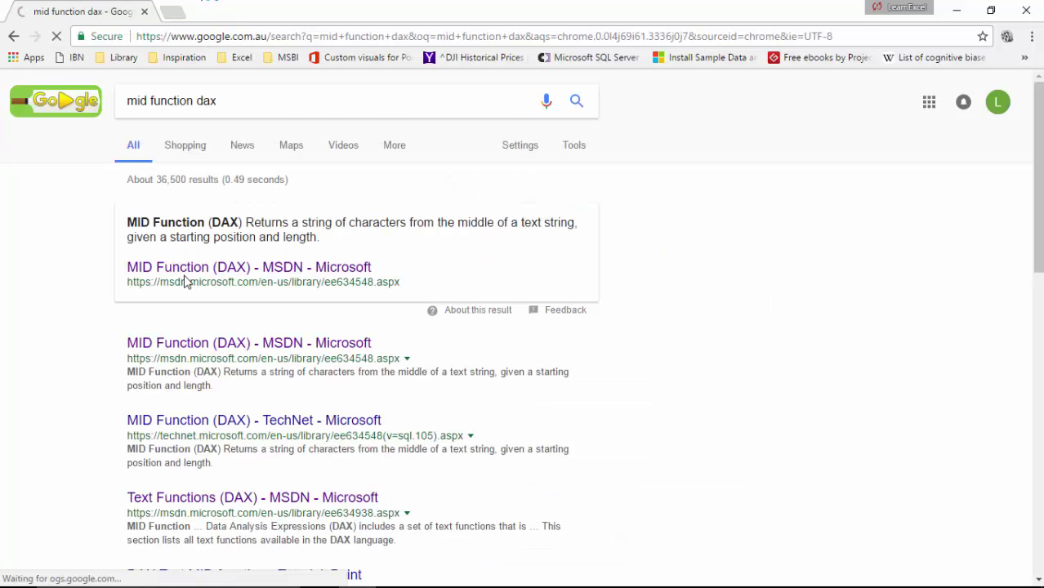
- Open the MID Function (DAX) reference in a new tab and highlight its text, start_num, num_chars parameters
right_click(196, 273)
key(Escape)
middle_click(232, 284)
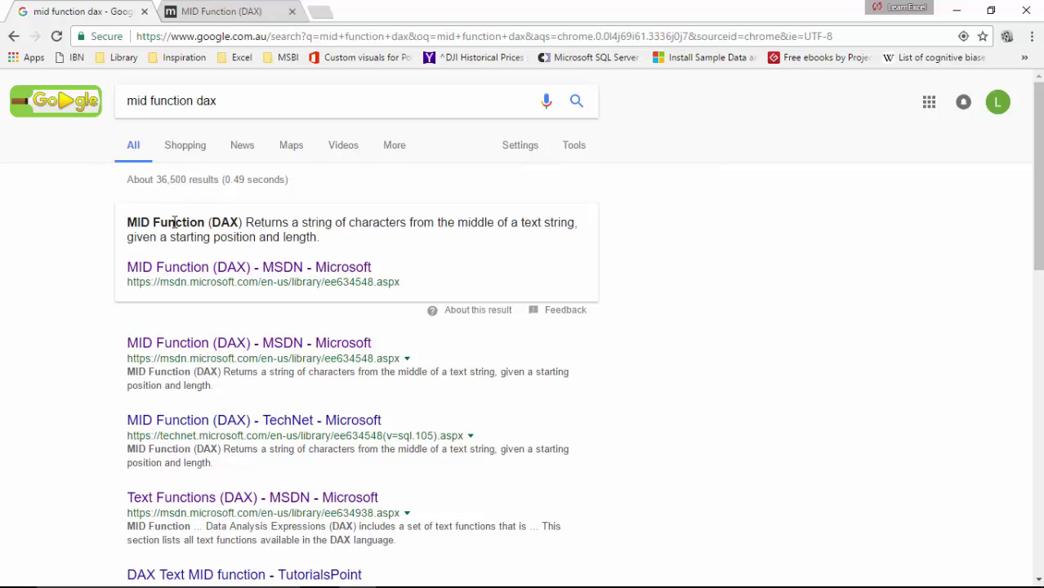
click(195, 11)
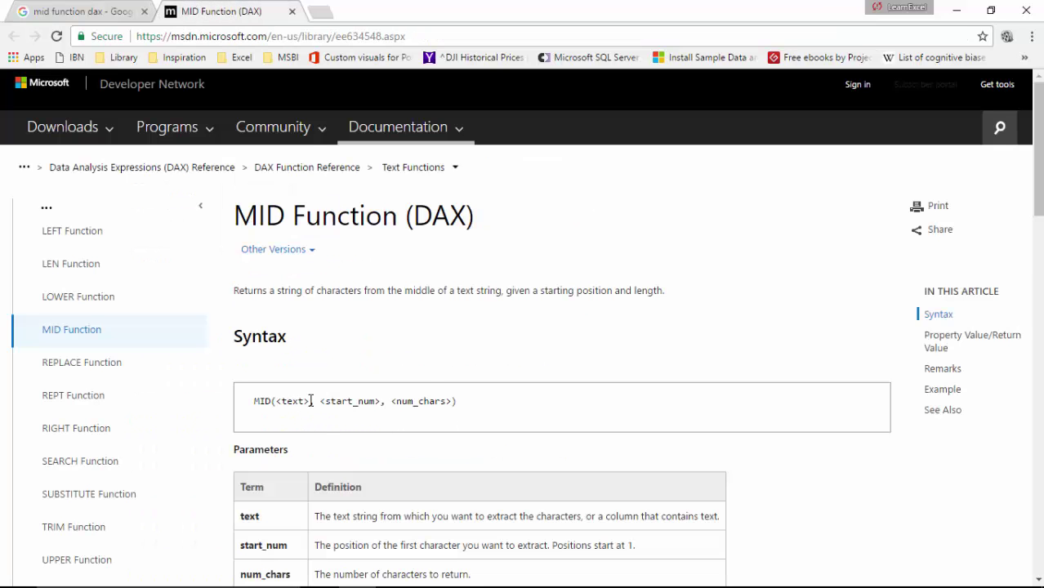
drag(310, 401, 276, 400)
drag(319, 401, 451, 402)
click(421, 400)
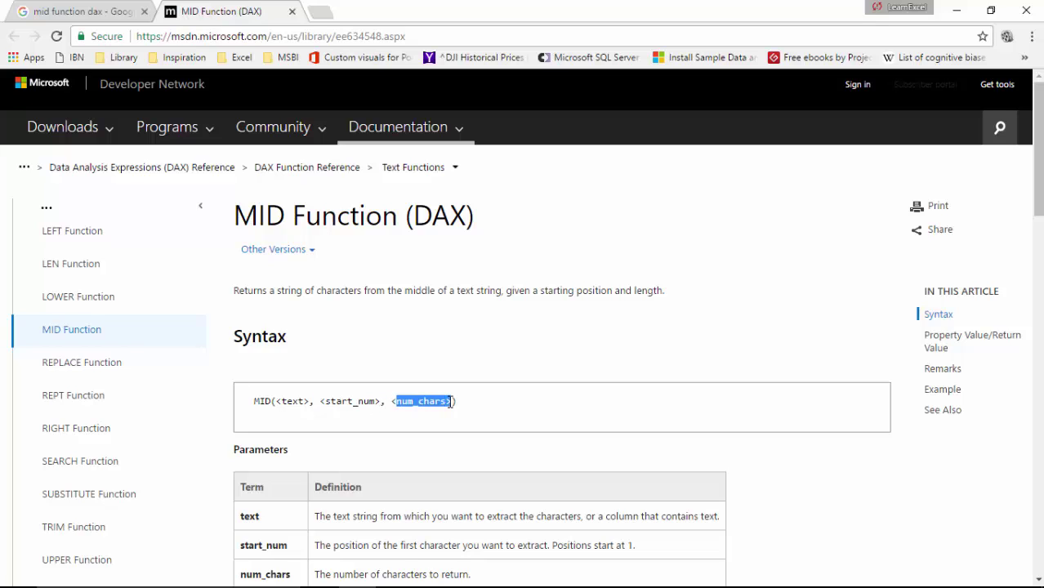
- Back in Power BI, add a new calculated column to the Sales table named Year
click(961, 9)
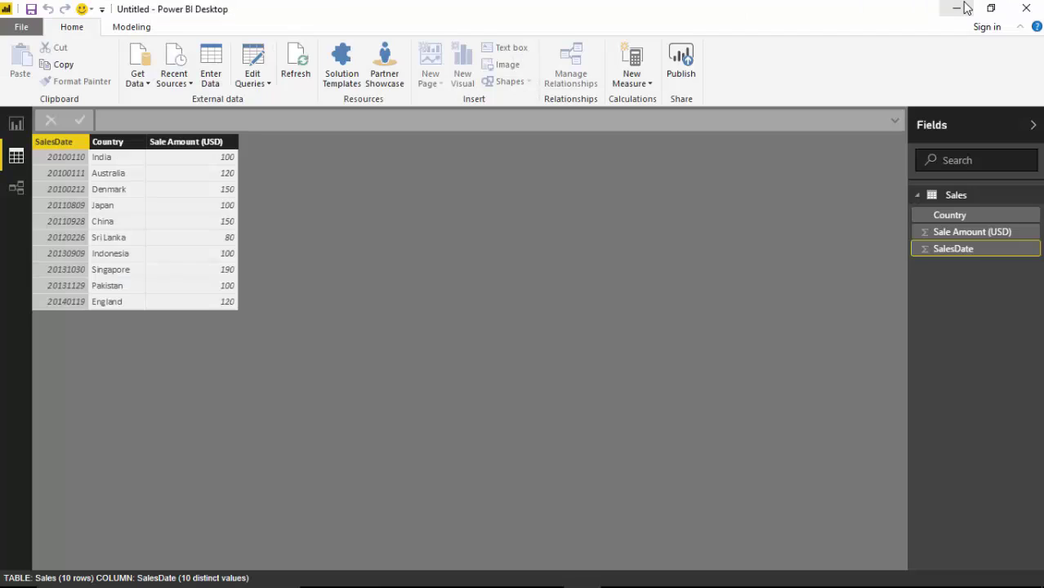
right_click(205, 146)
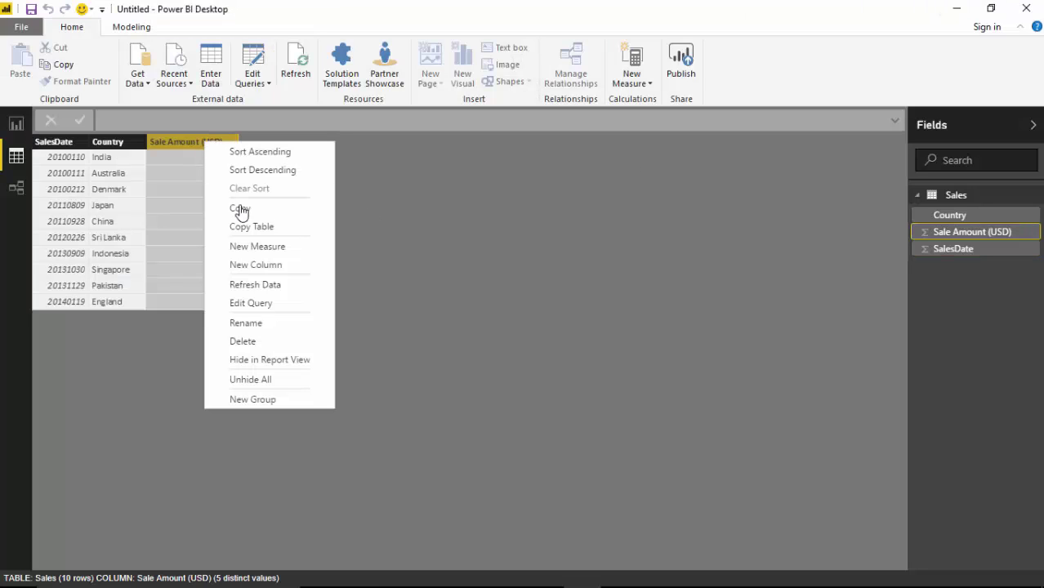
click(253, 265)
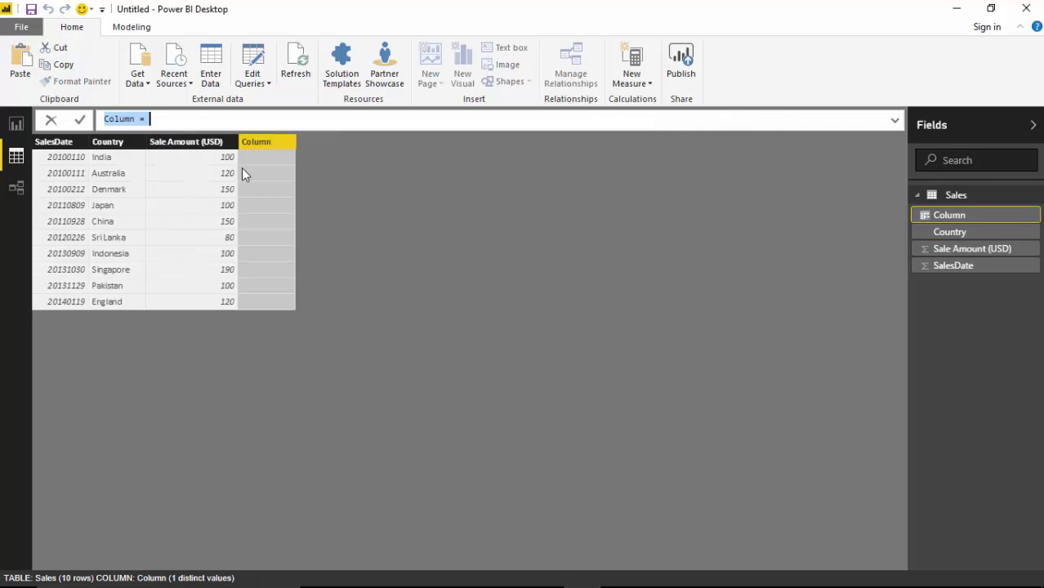
key(Home)
key(shift+Right)
key(shift+Right)
key(shift+Right)
key(shift+Right)
key(shift+Right)
key(shift+Right)
text(Year)
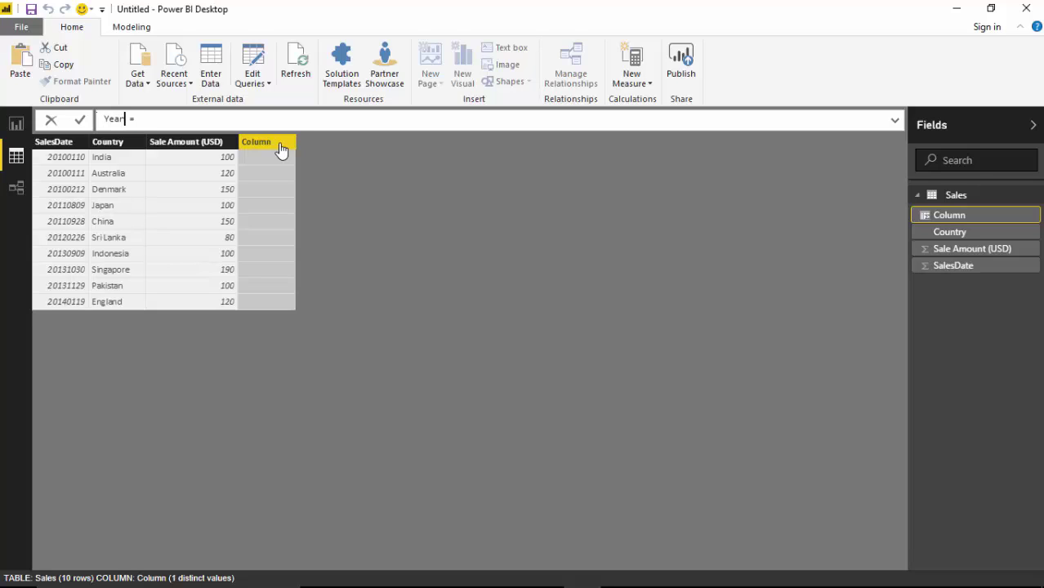
- Enter and commit the formula Year = MID(Sales[SalesDate],0,4)
key(End)
text(MI)
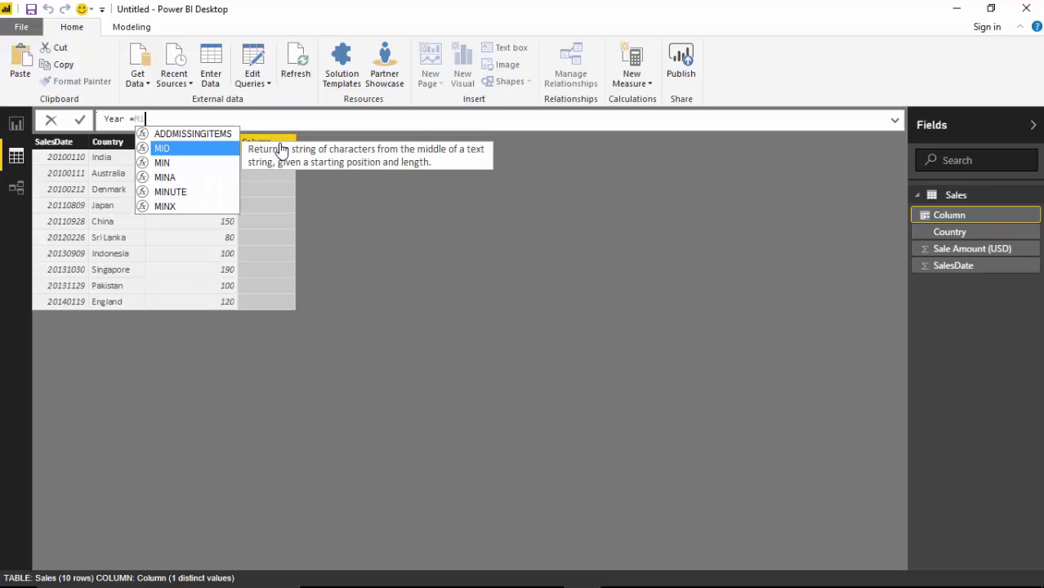
key(Tab)
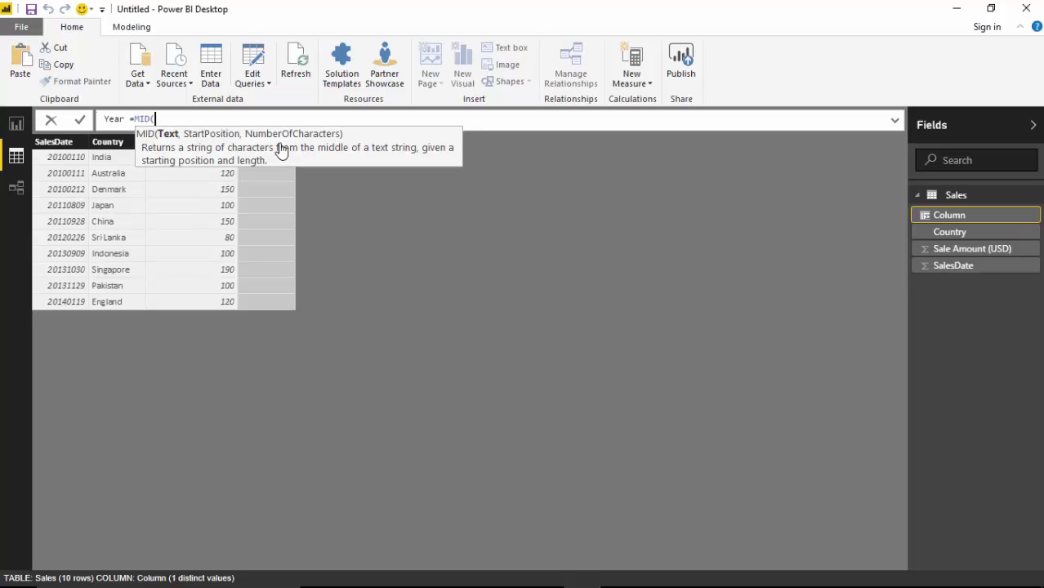
text(sa)
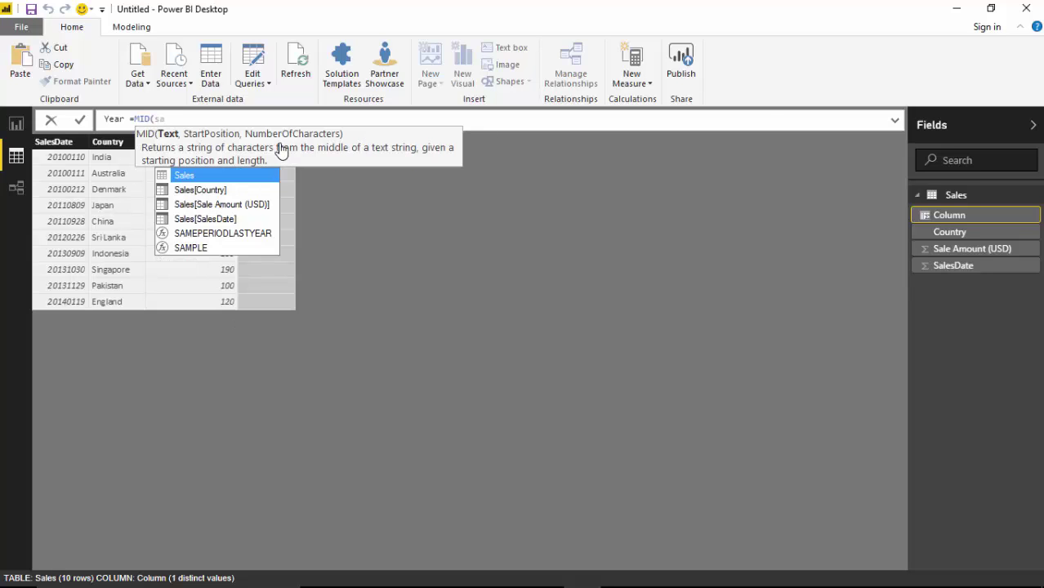
key(Down)
key(Down)
key(Down)
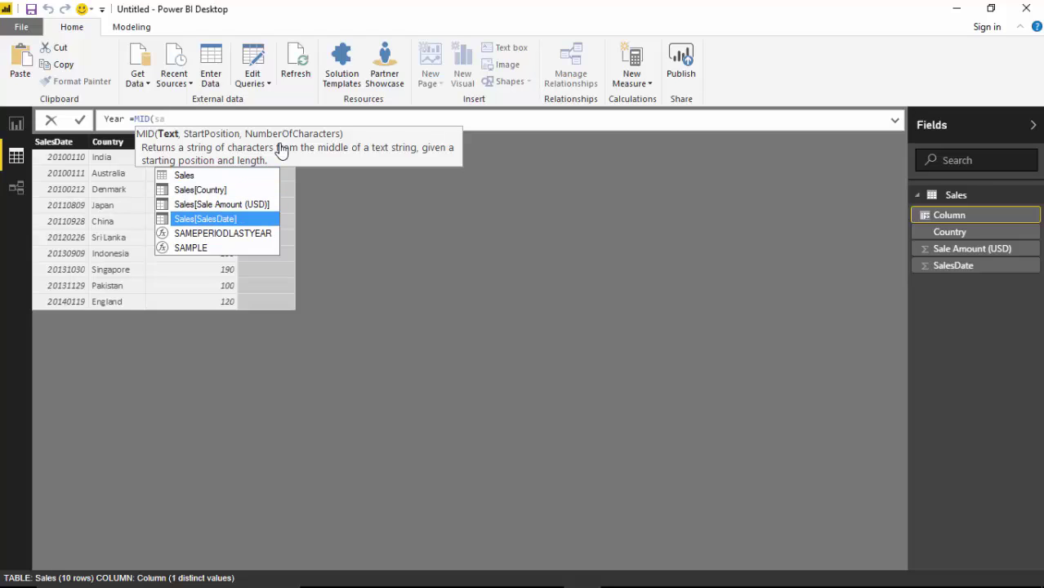
key(Tab)
text(,)
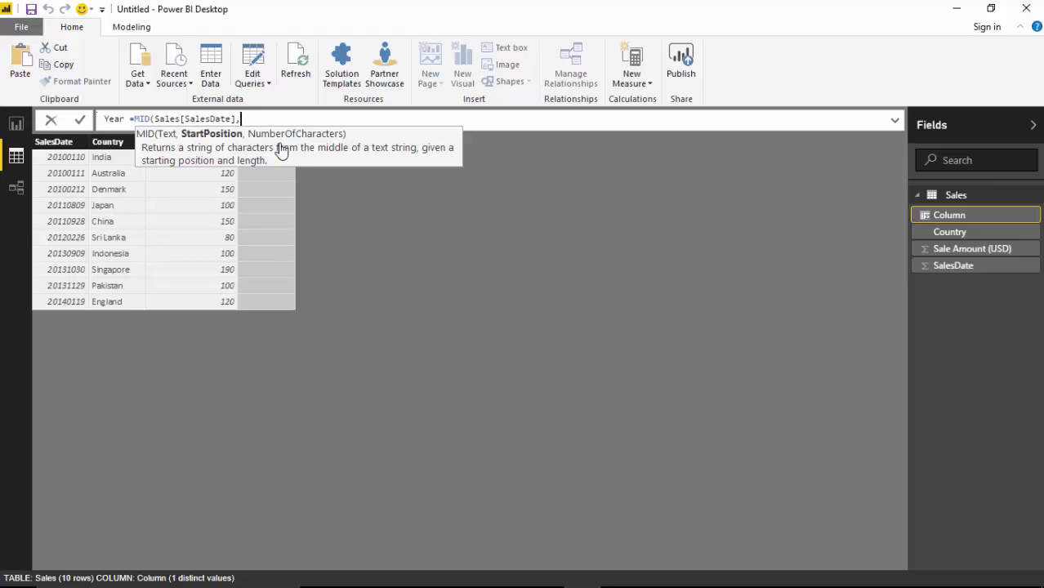
text(0,4))
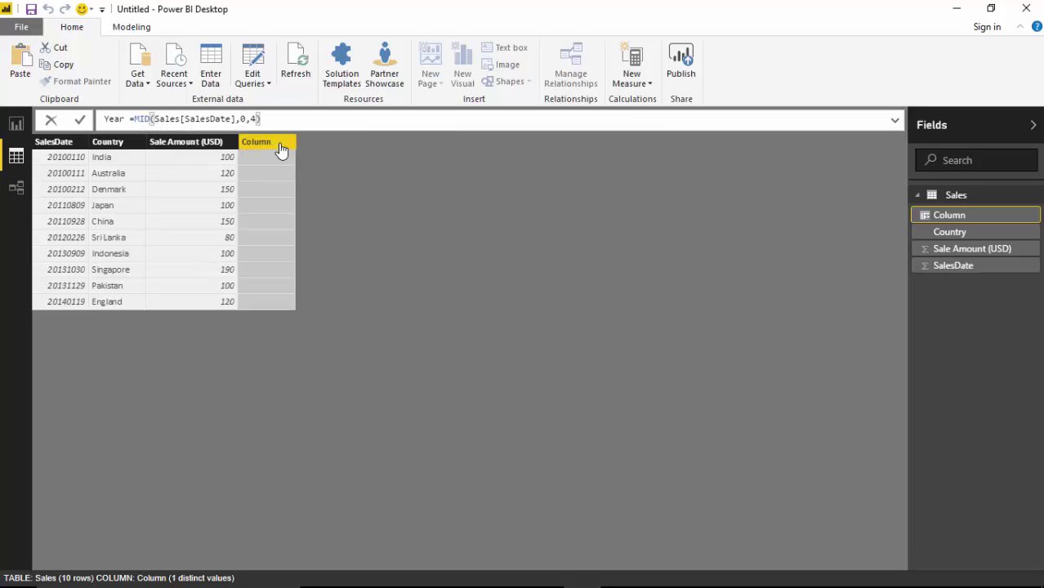
key(Return)
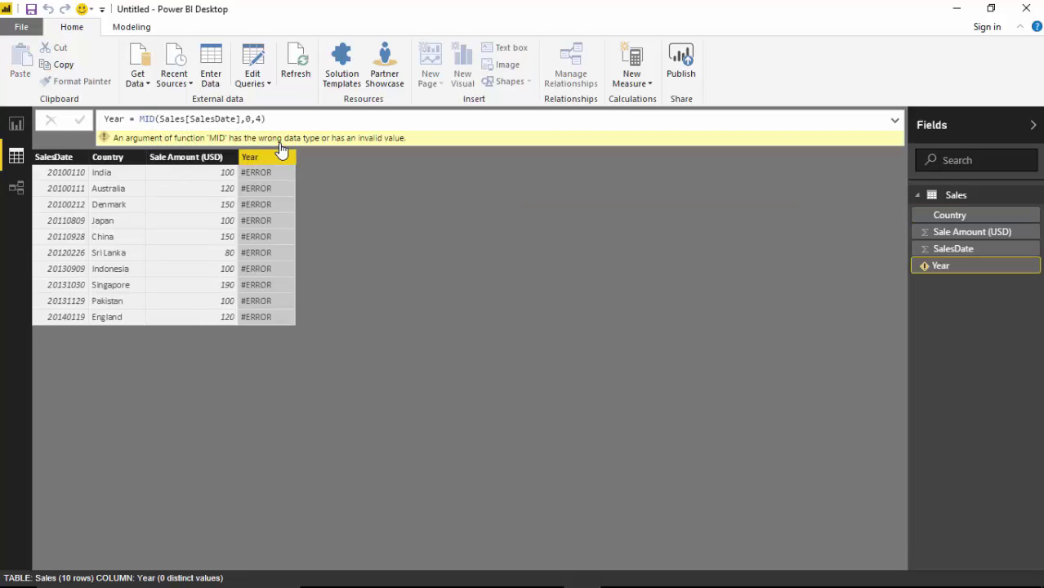
- Correct the start position to 1 so Year = MID(Sales[SalesDate],1,4) shows valid years
click(250, 118)
key(BackSpace)
text(1,)
key(Return)
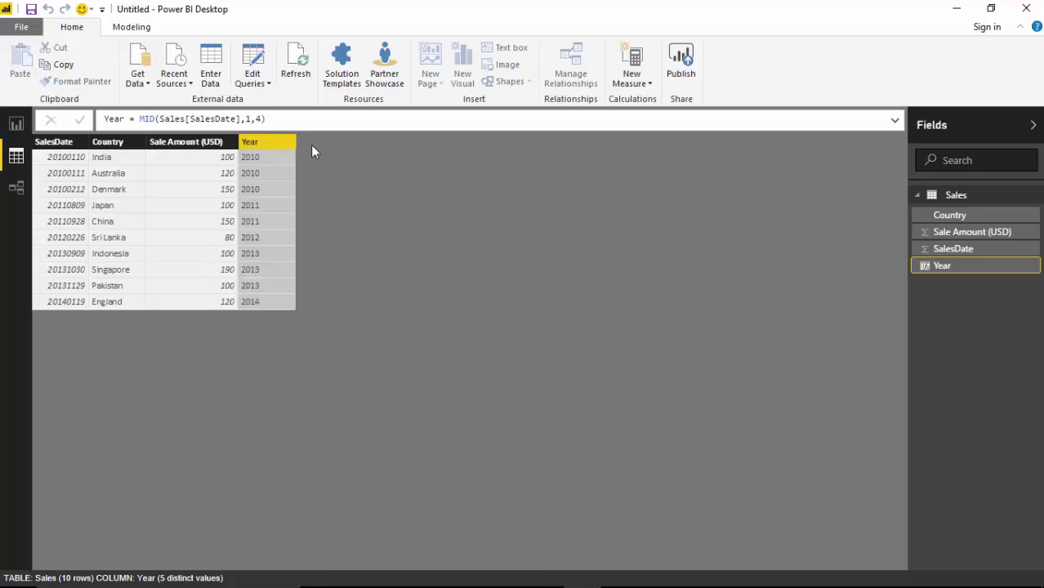
- Add a new column to the Sales table from the Year column and name it Month
right_click(271, 147)
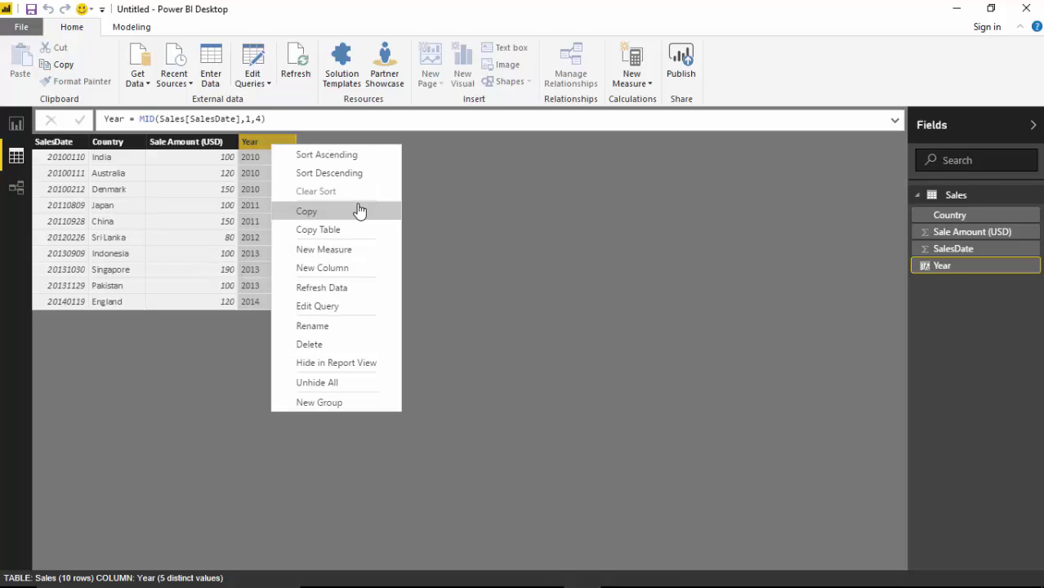
click(342, 268)
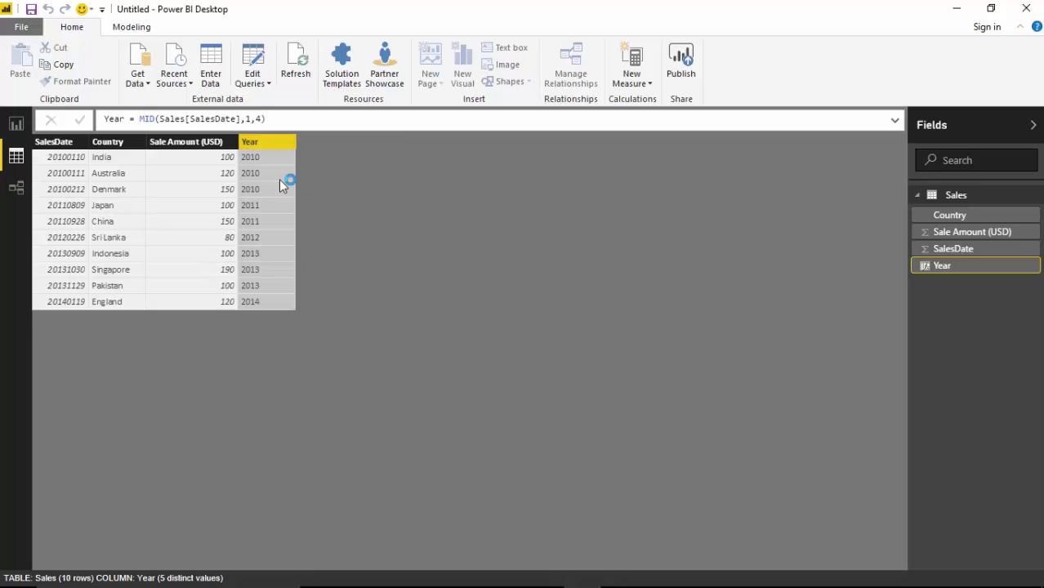
click(115, 120)
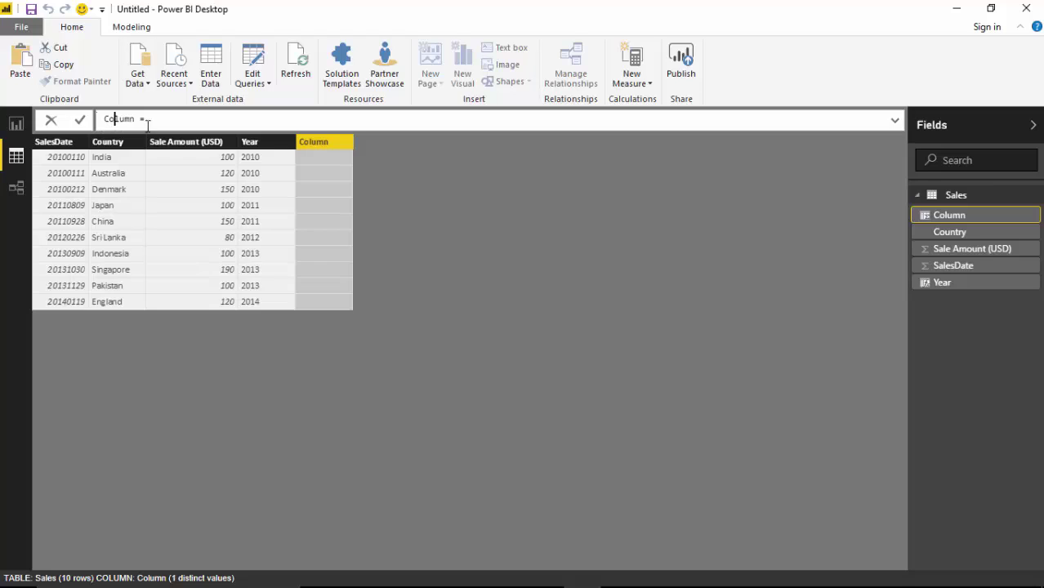
double_click(125, 121)
text(Month)
- Define Month as Mid([SalesDate],5,2) and commit it
click(167, 117)
text(Mind)
key(BackSpace)
key(BackSpace)
text(d)
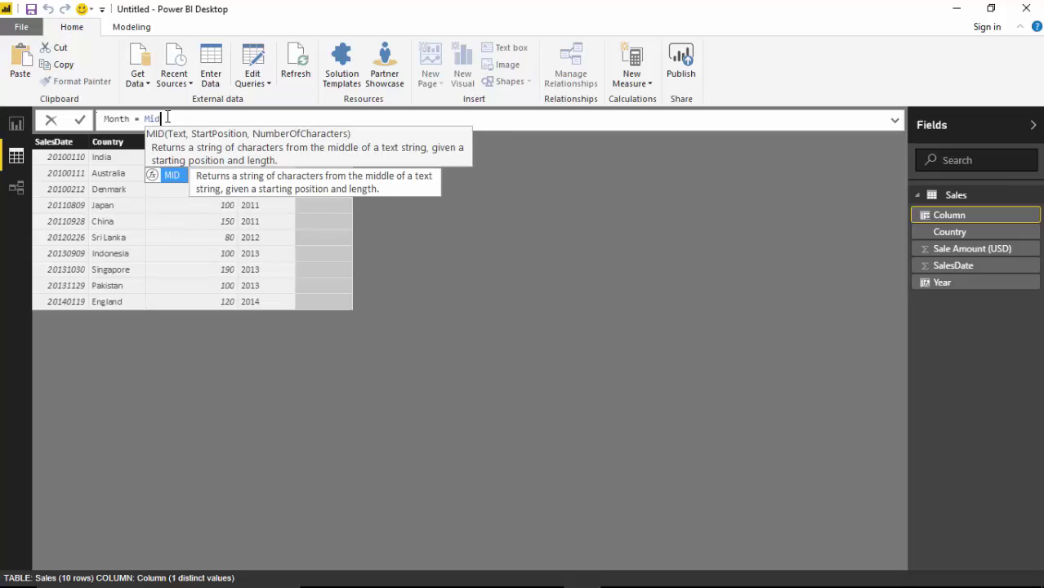
text(()
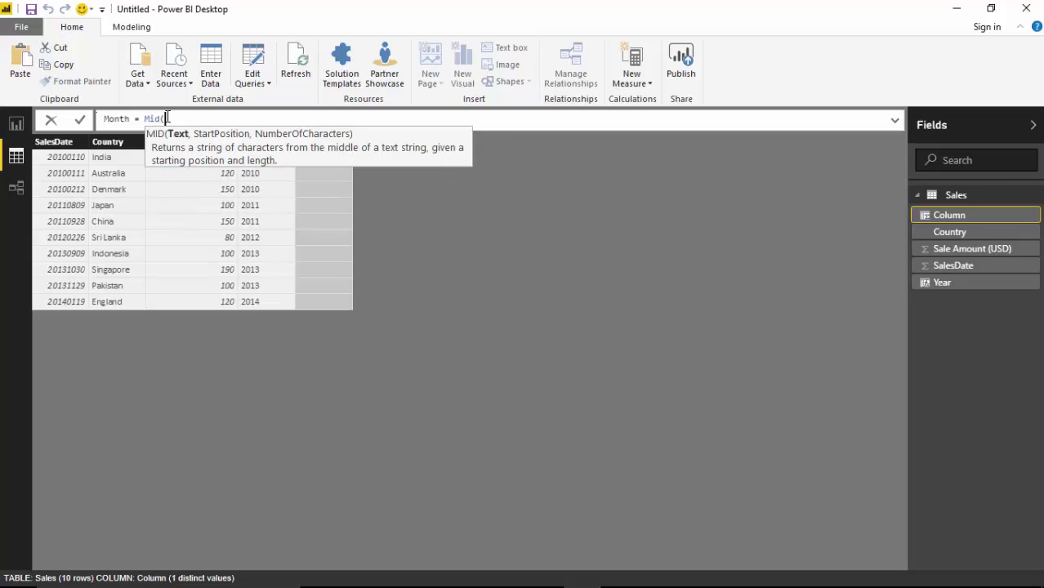
text([)
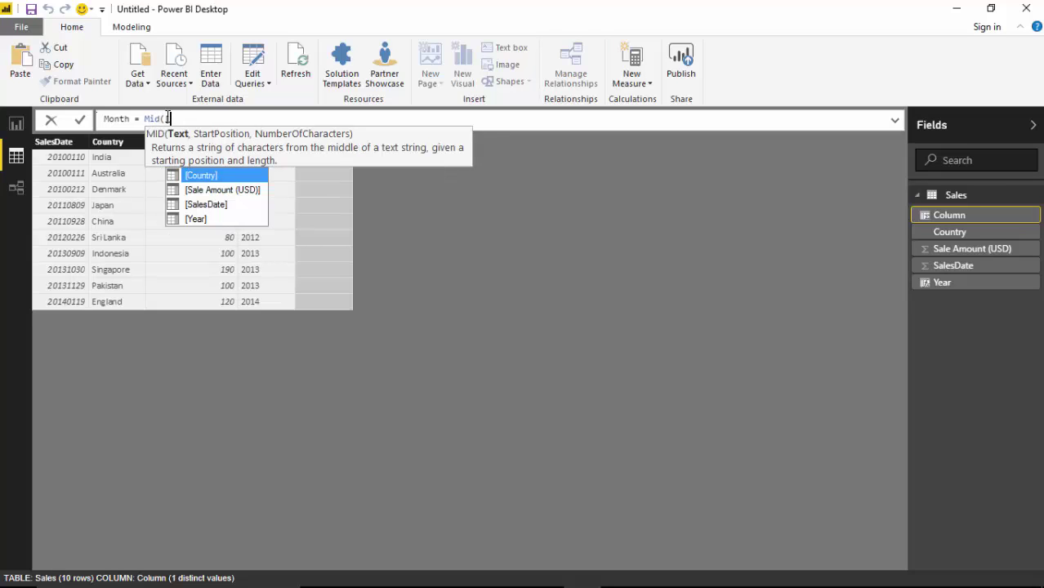
key(Down)
key(Down)
key(Tab)
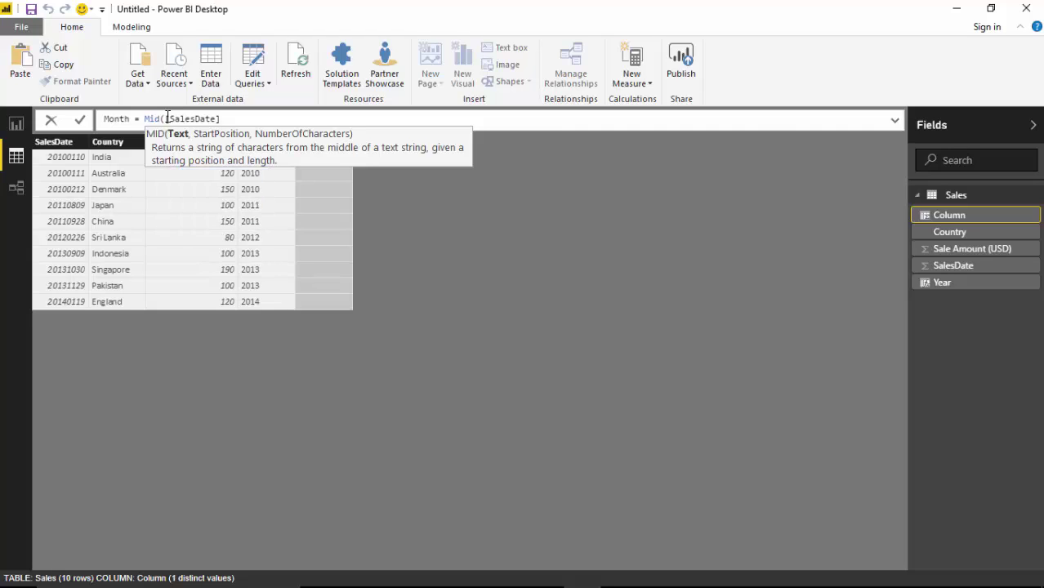
text(,5,2)
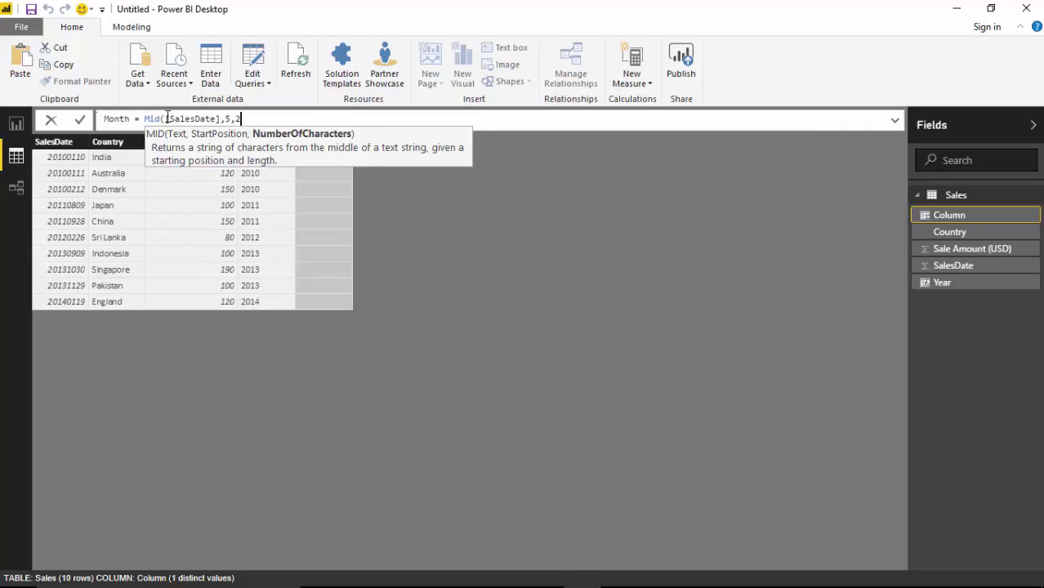
text())
key(Return)
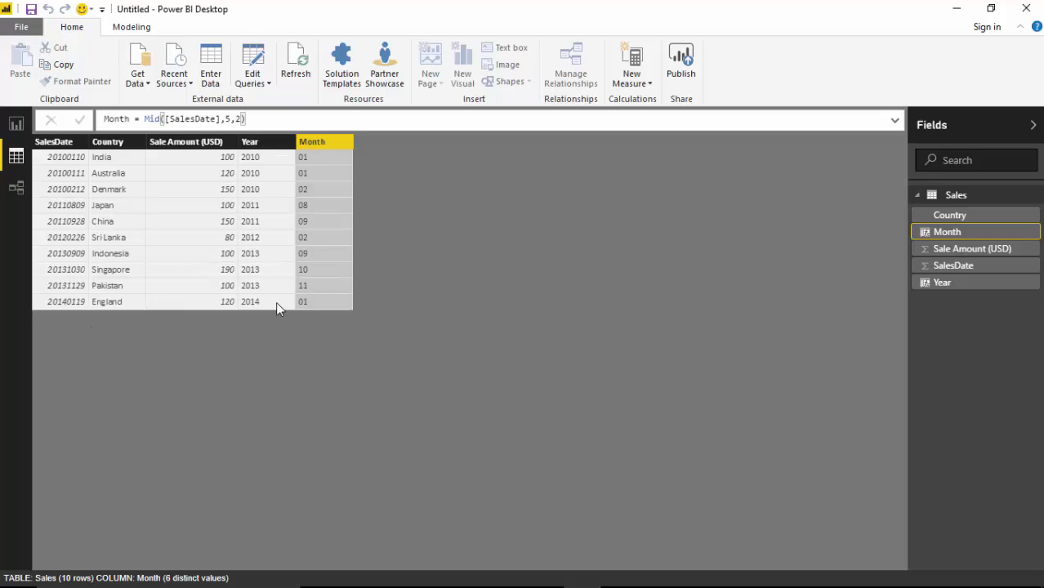
- Create a Day column from the Month column menu with formula Day = Mid([SalesDate],7,2)
right_click(310, 143)
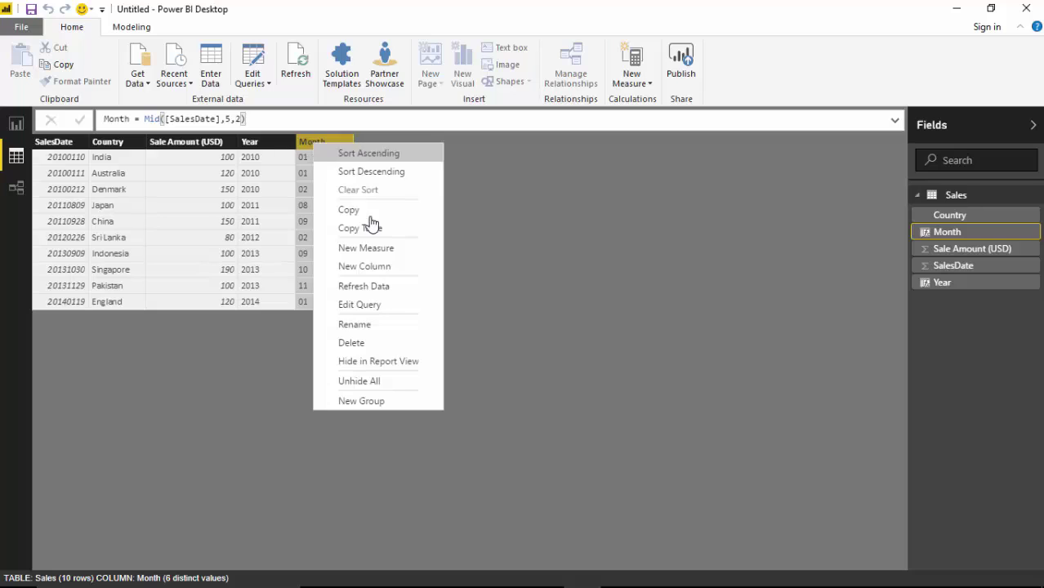
click(364, 266)
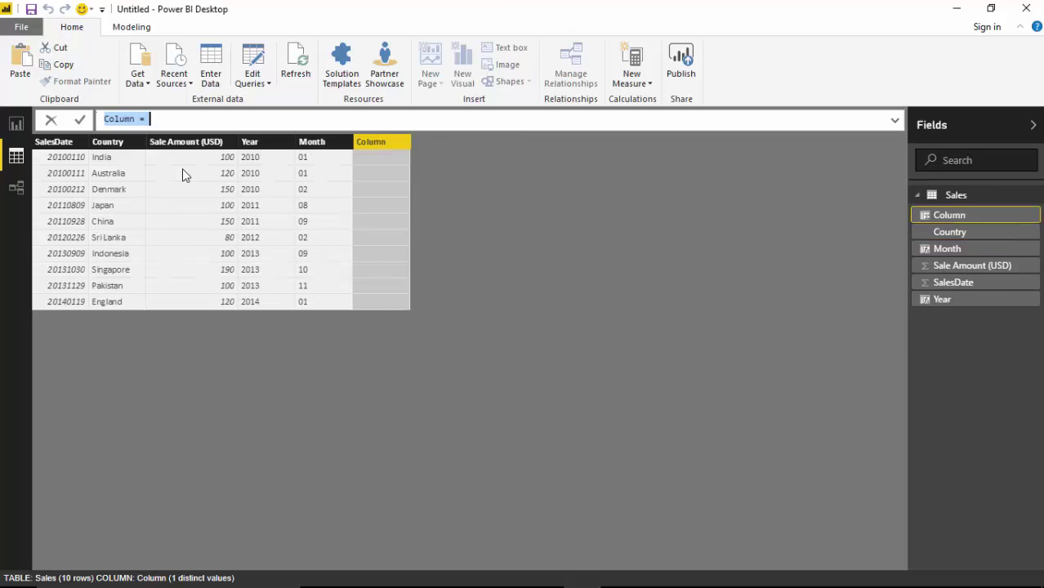
text(Day =Mid)
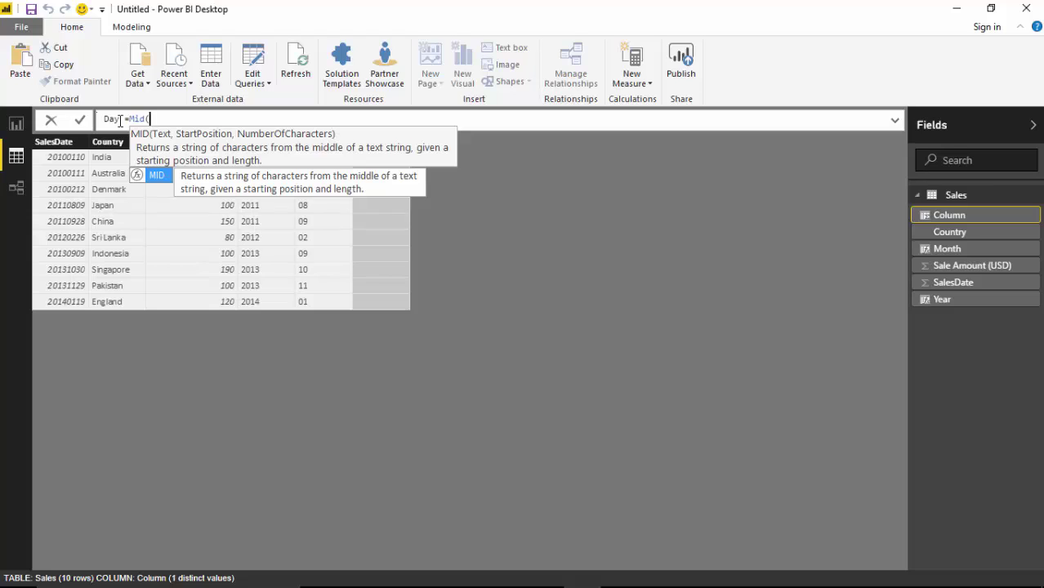
text(()
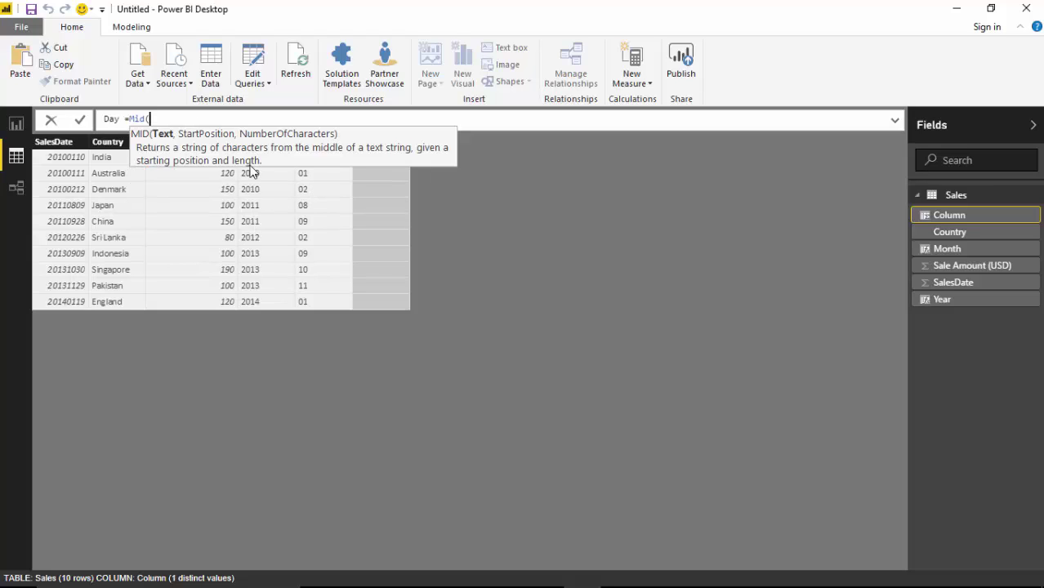
text([sal)
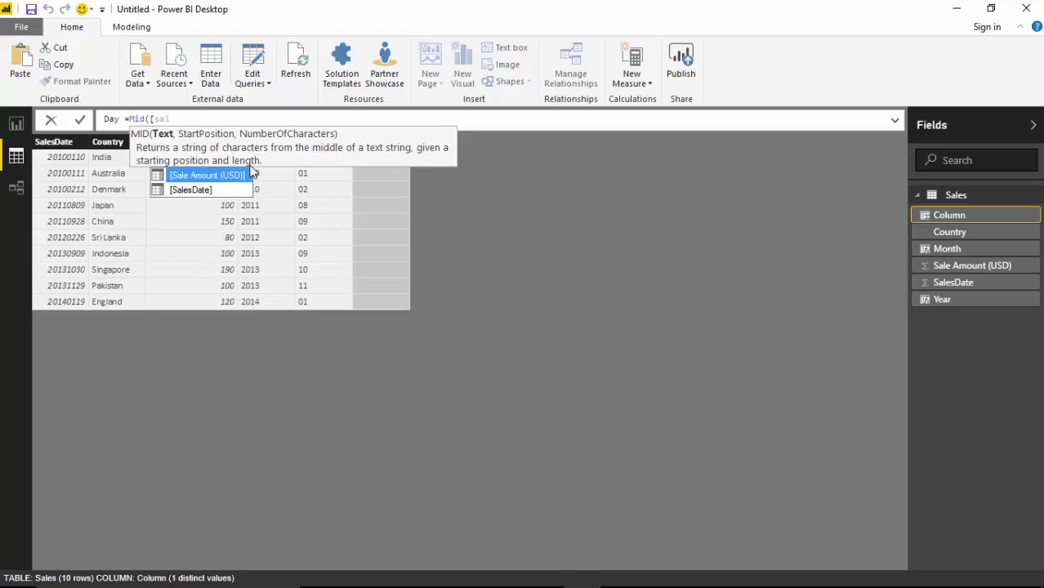
key(Down)
key(Tab)
text(,7,2))
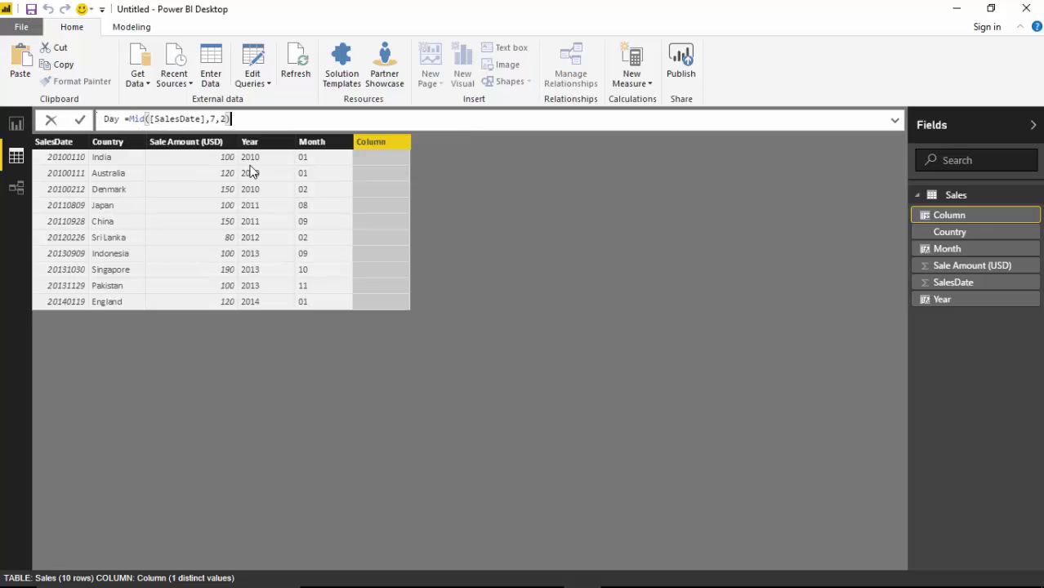
key(Return)
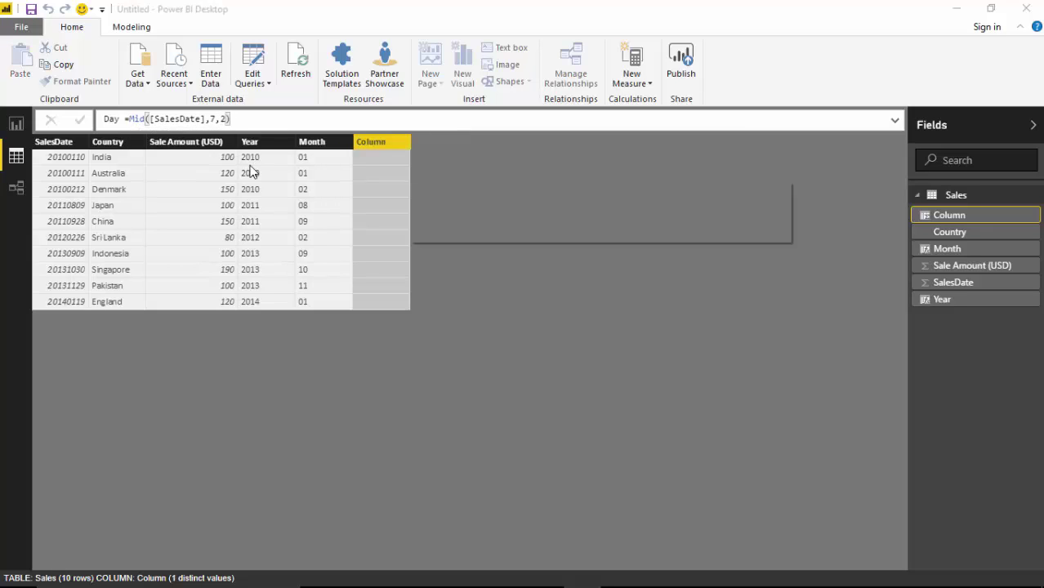